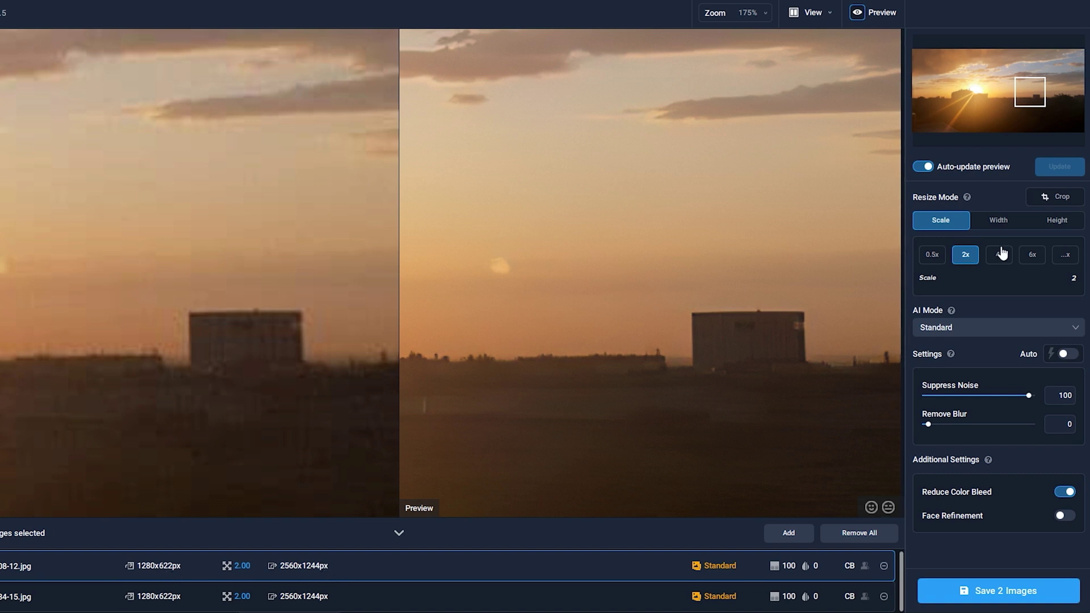
Step: View the Width and Height resize modes and return to the Scale mode
{"action": "left_click", "coordinate": [1008, 228]}
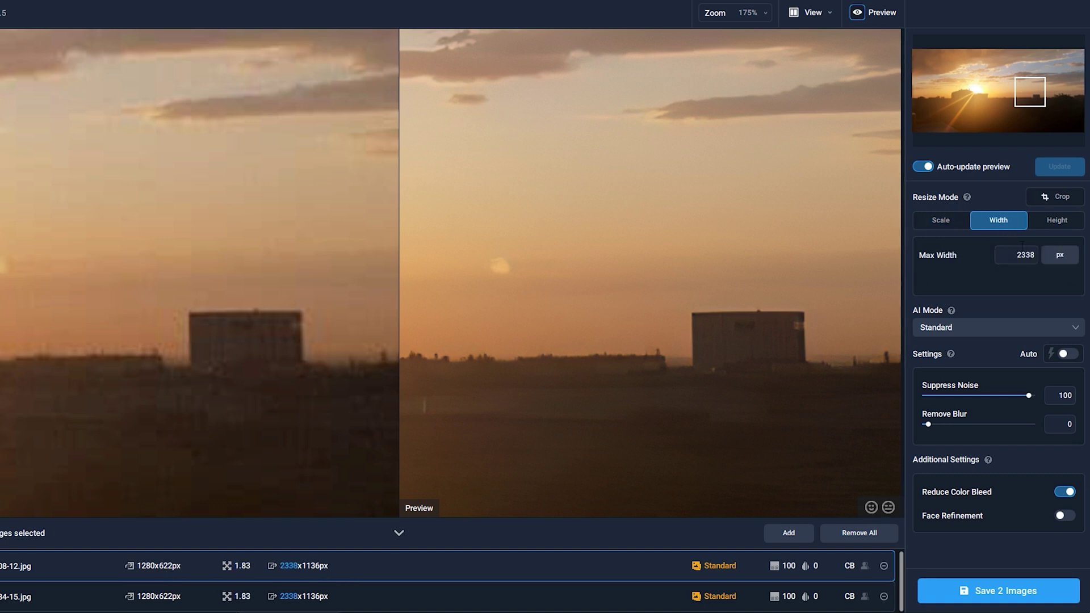
{"action": "left_click", "coordinate": [1052, 223]}
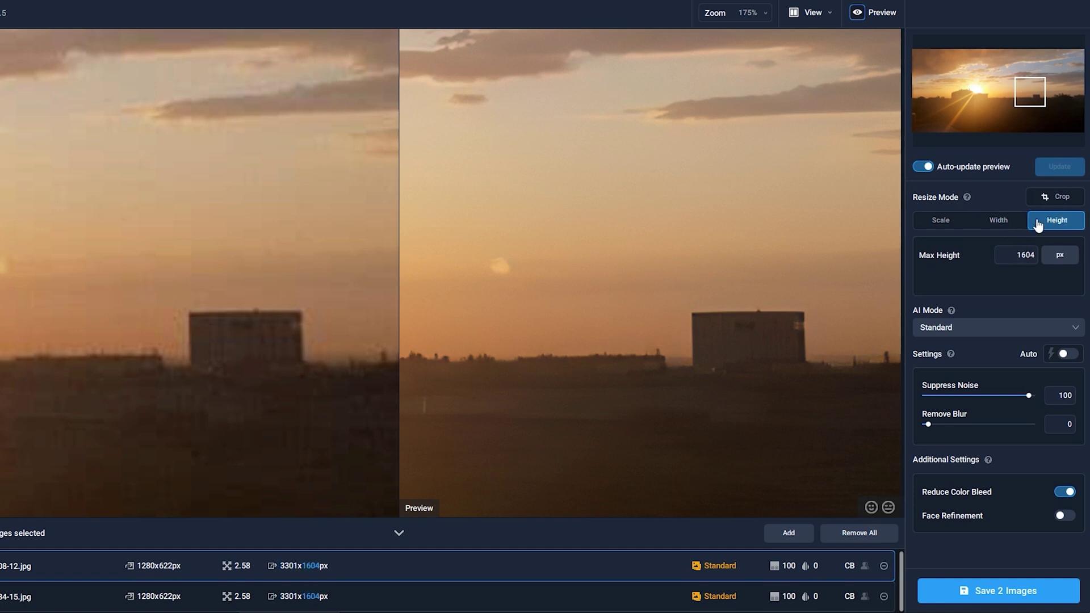
{"action": "left_click", "coordinate": [926, 222]}
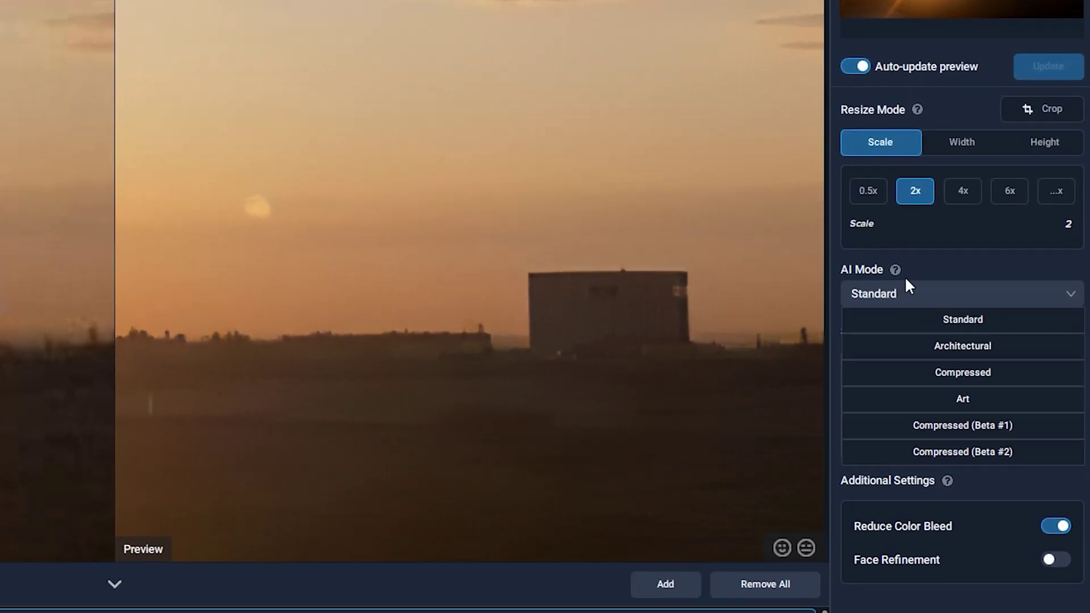
Step: Set the AI mode to Architectural and bring the trees beside the building into the preview
{"action": "mouse_move", "coordinate": [898, 271]}
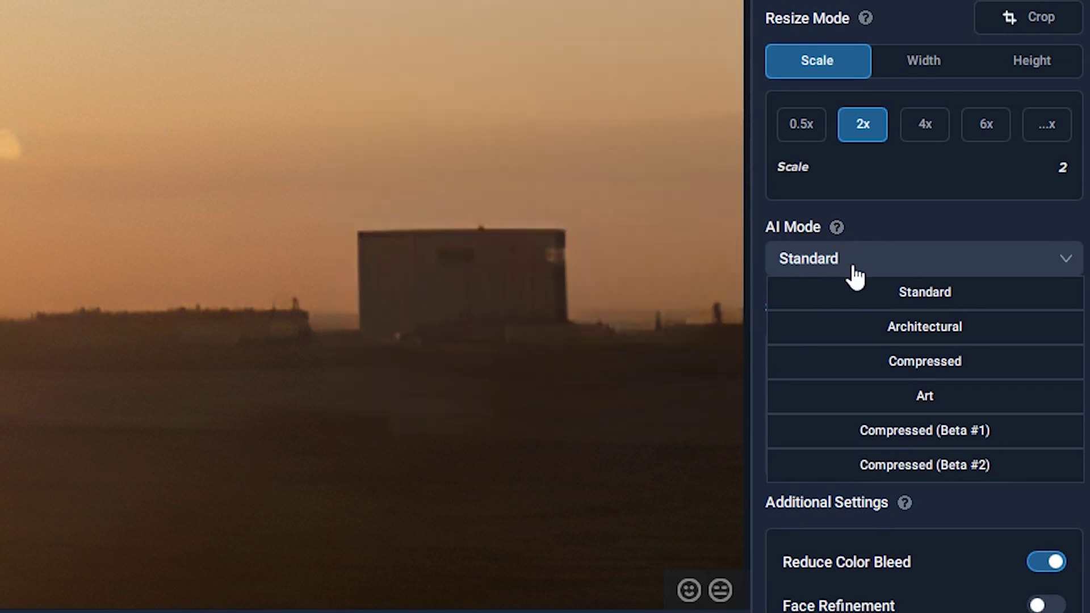
{"action": "left_click", "coordinate": [893, 325]}
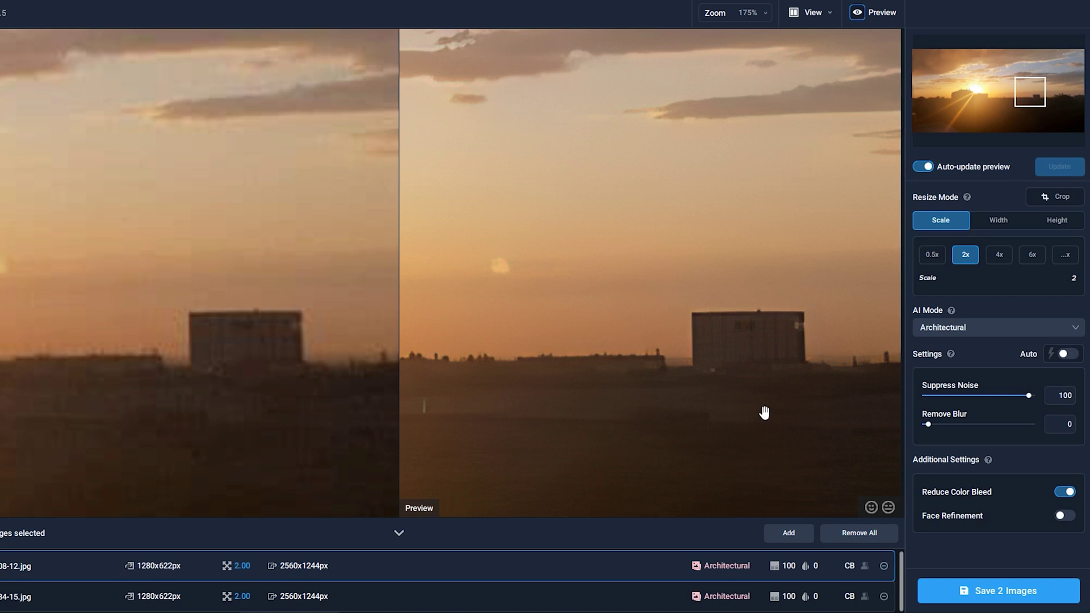
{"action": "left_click_drag", "start_coordinate": [765, 413], "coordinate": [443, 387]}
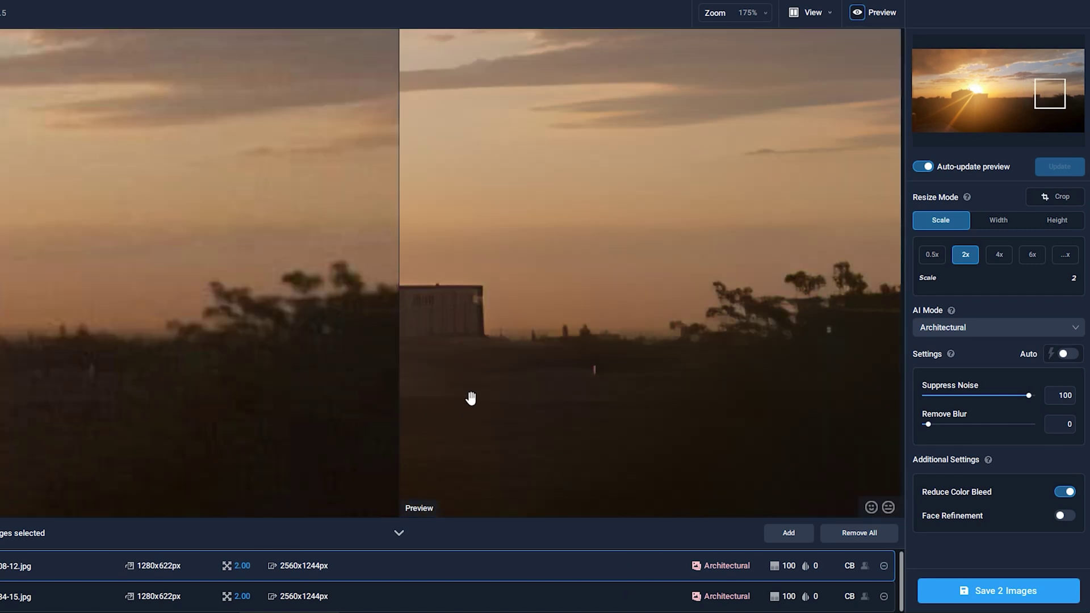
Step: Try the automatic settings, turn them off, set Suppress Noise to 73 and Remove Blur to 0, and raise Remove Blur
{"action": "left_click", "coordinate": [1068, 355]}
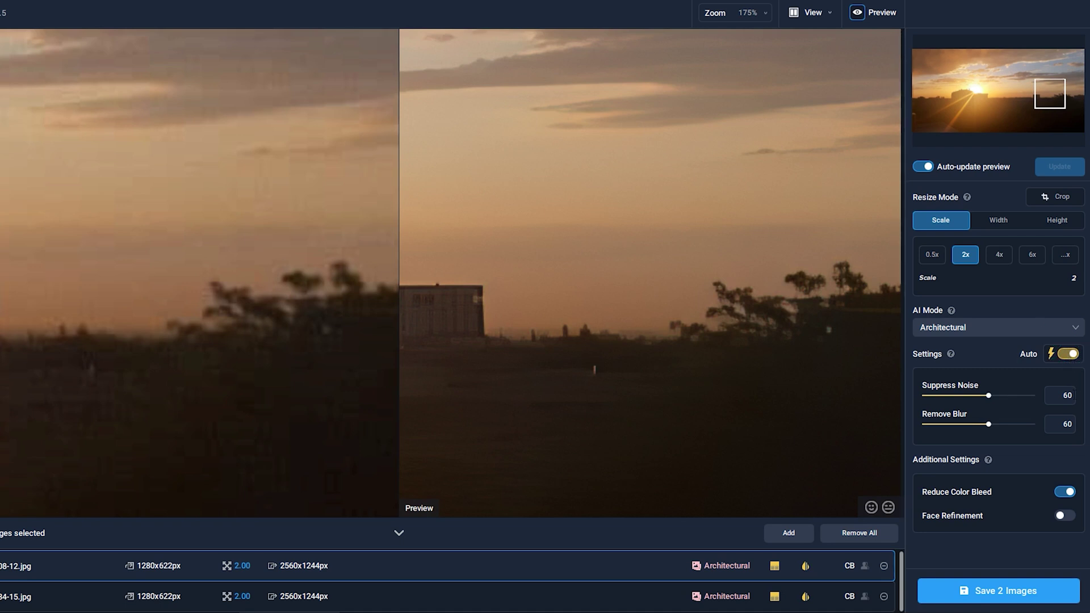
{"action": "left_click", "coordinate": [1069, 356]}
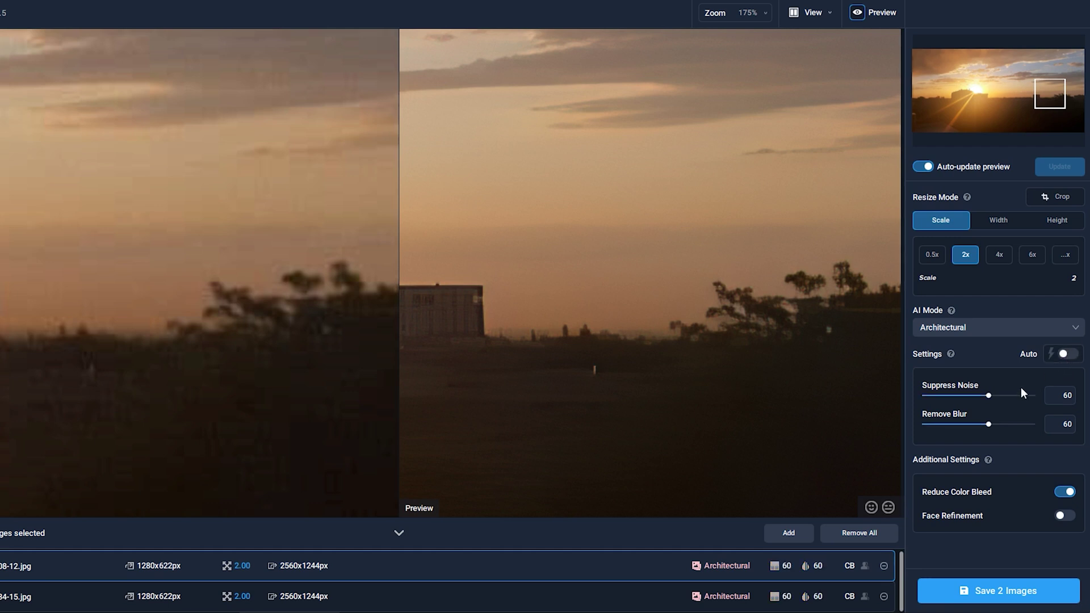
{"action": "mouse_move", "coordinate": [989, 394]}
{"action": "left_mouse_down"}
{"action": "mouse_move", "coordinate": [1027, 394]}
{"action": "mouse_move", "coordinate": [1001, 395]}
{"action": "left_mouse_up"}
{"action": "left_click_drag", "start_coordinate": [989, 421], "coordinate": [925, 421]}
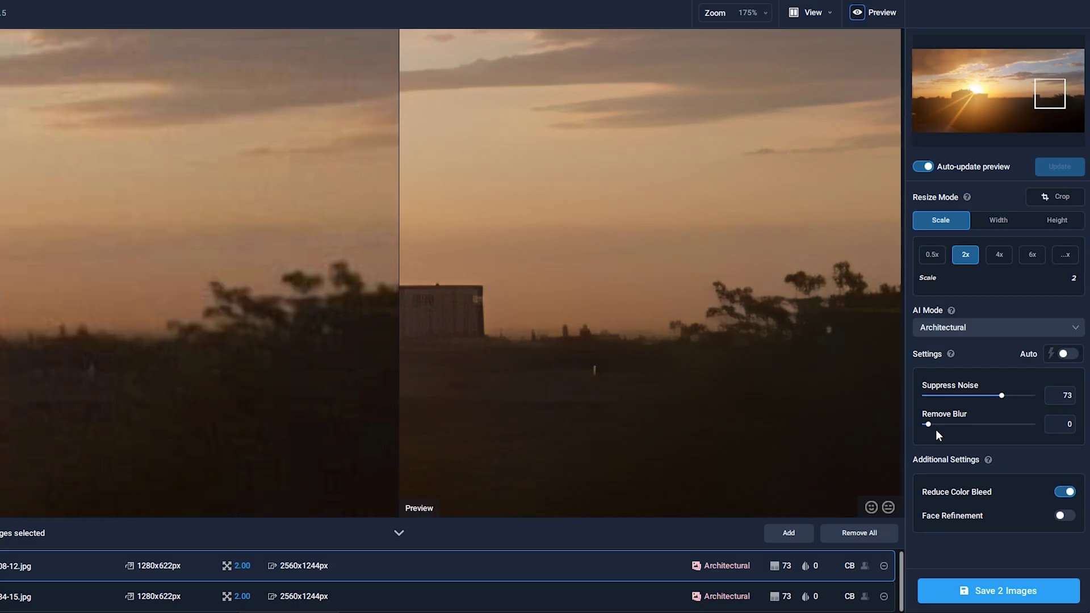
{"action": "left_click", "coordinate": [1033, 425]}
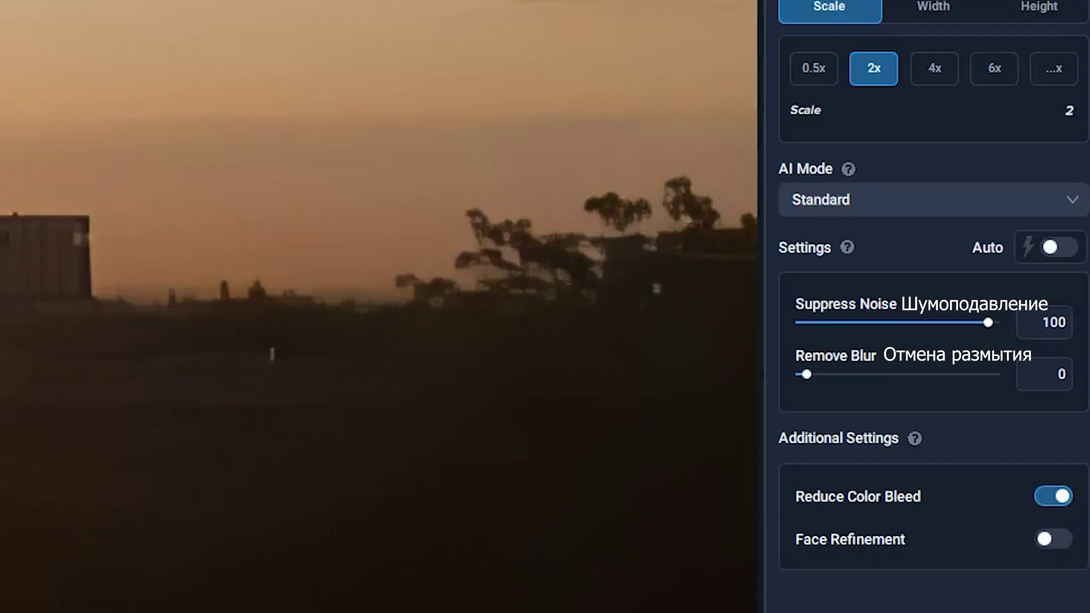
Step: Try Suppress Noise at 85 with Remove Blur at 93, and lower Suppress Noise
{"action": "left_click", "coordinate": [962, 322]}
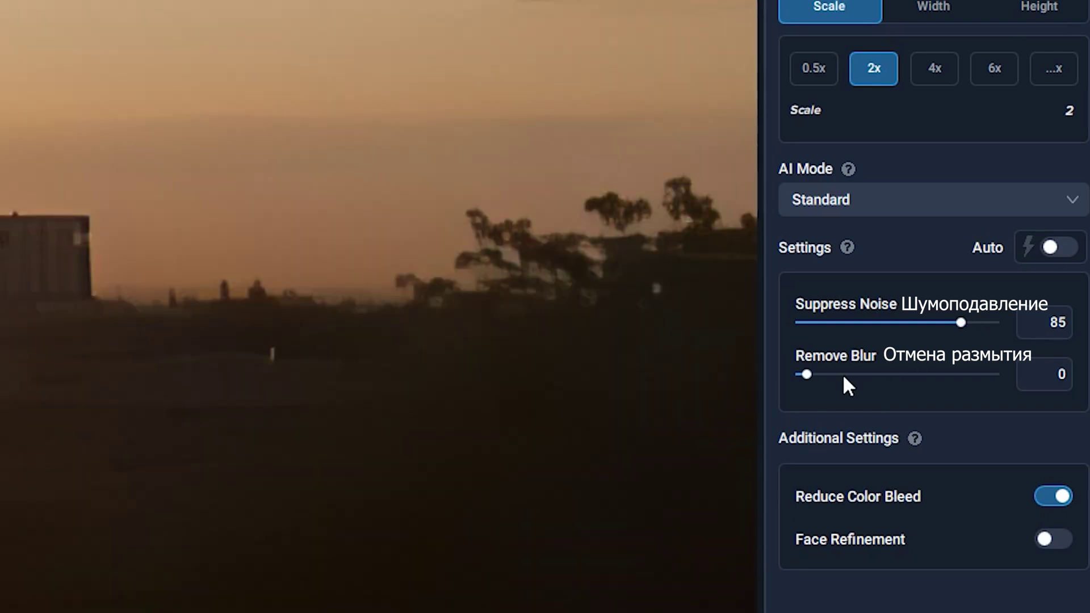
{"action": "left_click", "coordinate": [844, 375]}
{"action": "left_click", "coordinate": [976, 374]}
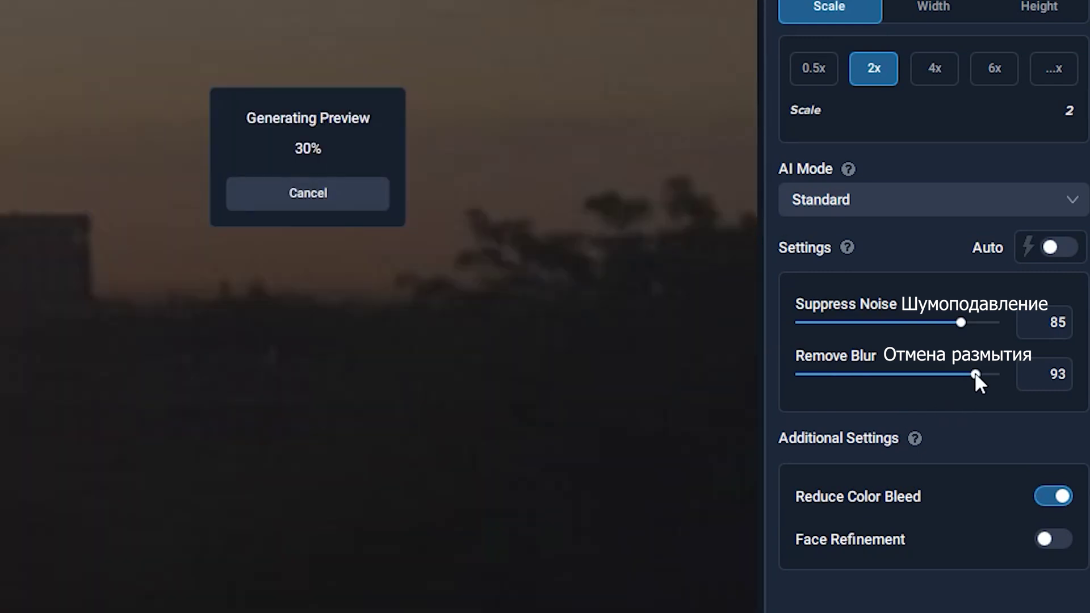
{"action": "left_click", "coordinate": [823, 322]}
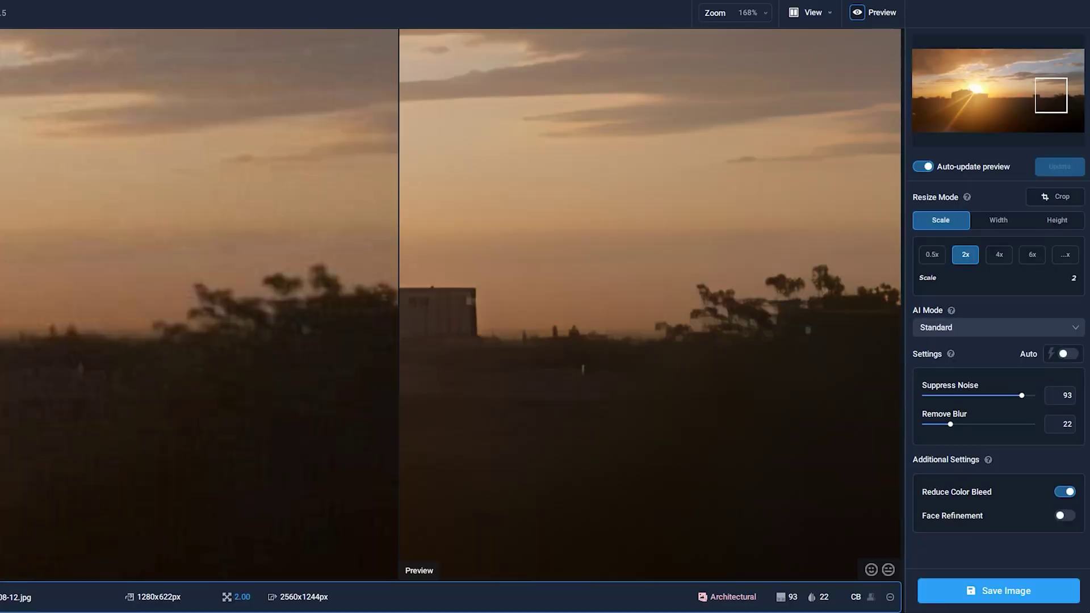
Step: Save the upscaled image under the file name "обр"
{"action": "left_click", "coordinate": [986, 588]}
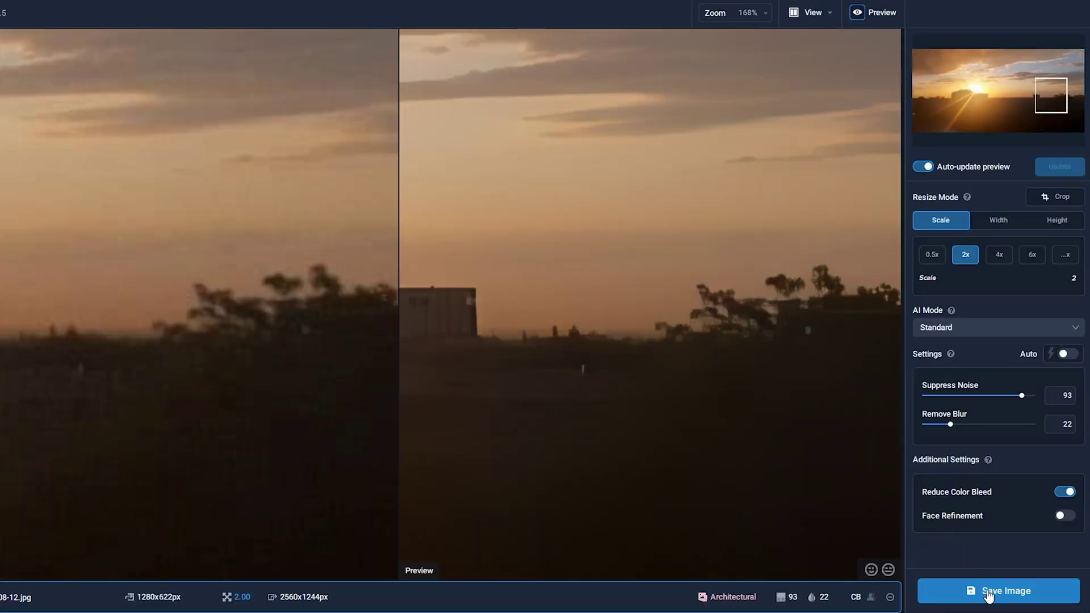
{"action": "key", "text": "ctrl+a"}
{"action": "type", "text": "обр"}
{"action": "left_click", "coordinate": [600, 402]}
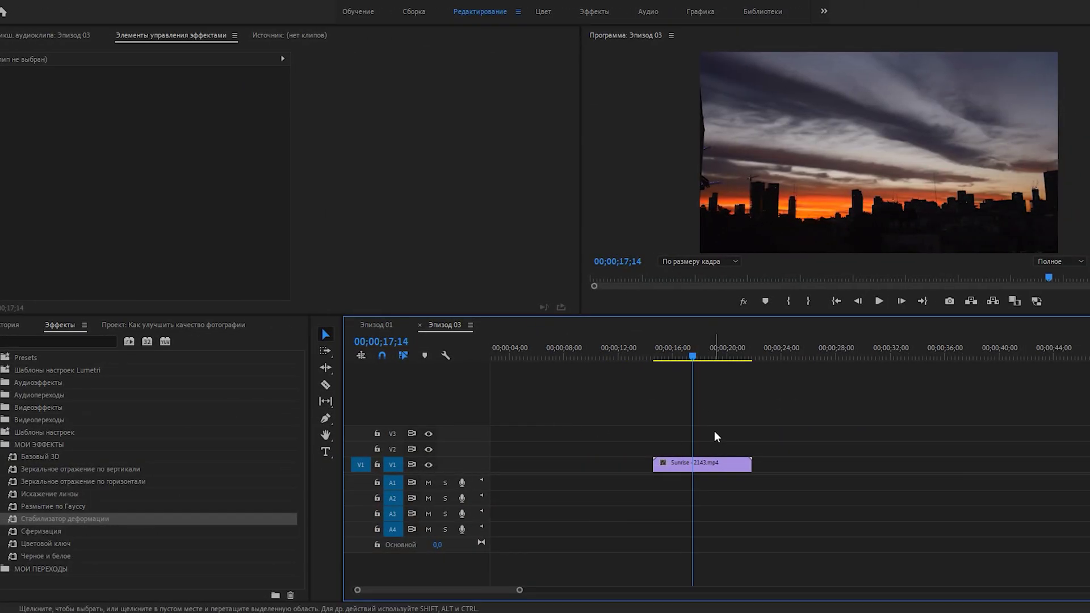
Step: Mark the Sunrise clip's range in the timeline and choose JPEG as the export format
{"action": "key", "text": "x"}
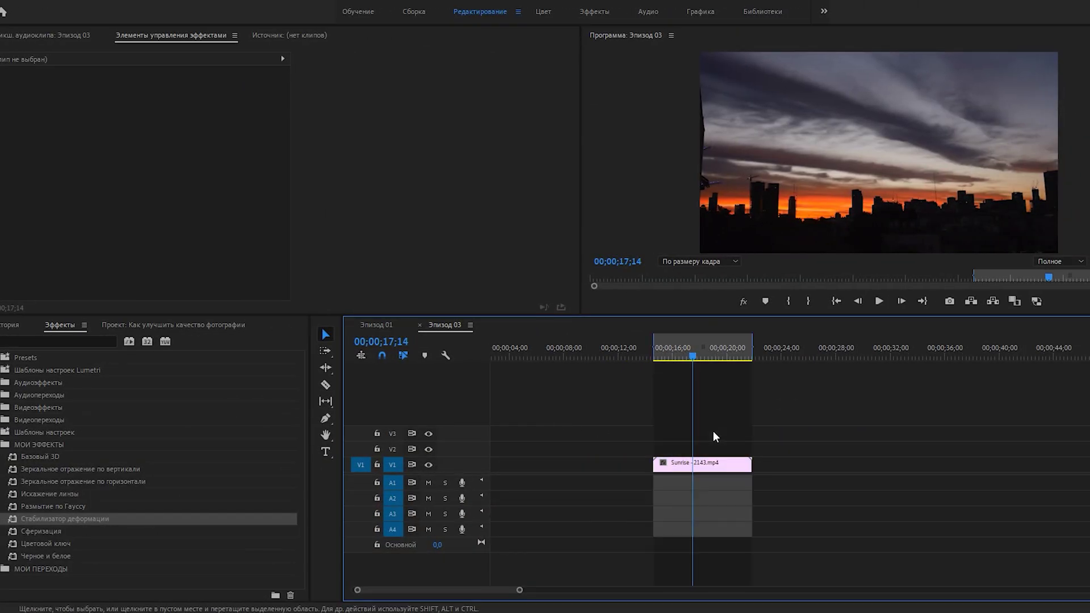
{"action": "left_click", "coordinate": [754, 347]}
{"action": "key", "text": "ctrl+m"}
{"action": "left_click", "coordinate": [840, 104]}
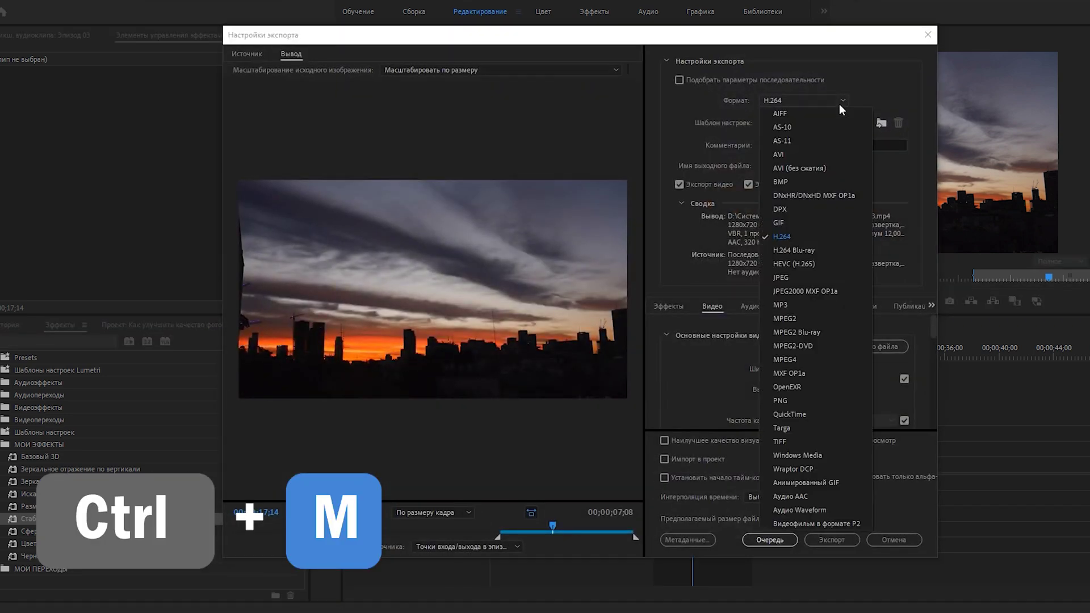
{"action": "left_click", "coordinate": [777, 268]}
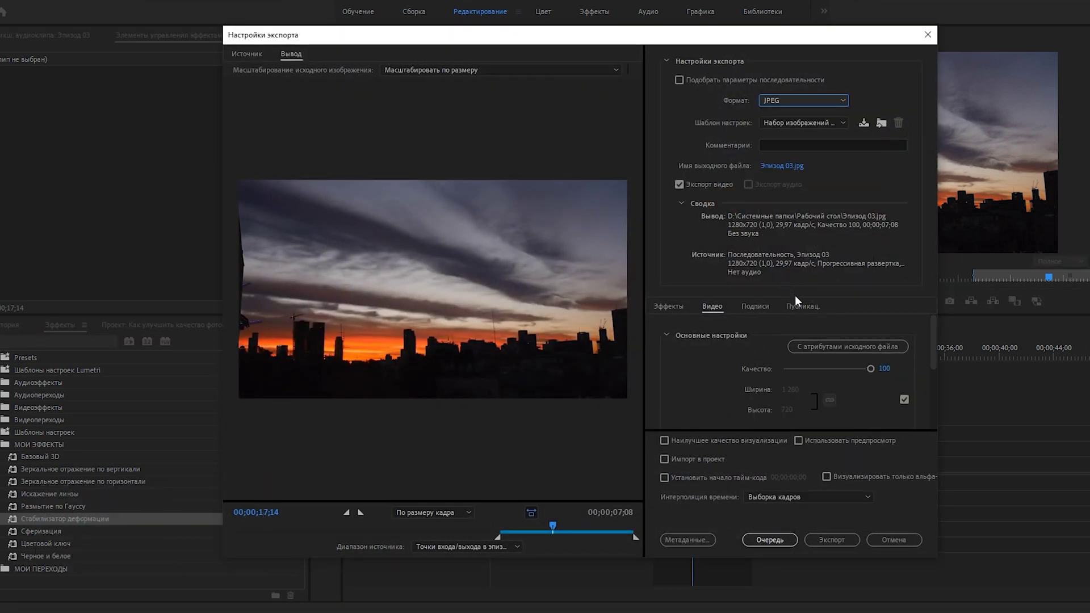
Step: Set the export output to the file name "photo" in the "До" folder on the desktop
{"action": "left_click", "coordinate": [783, 166]}
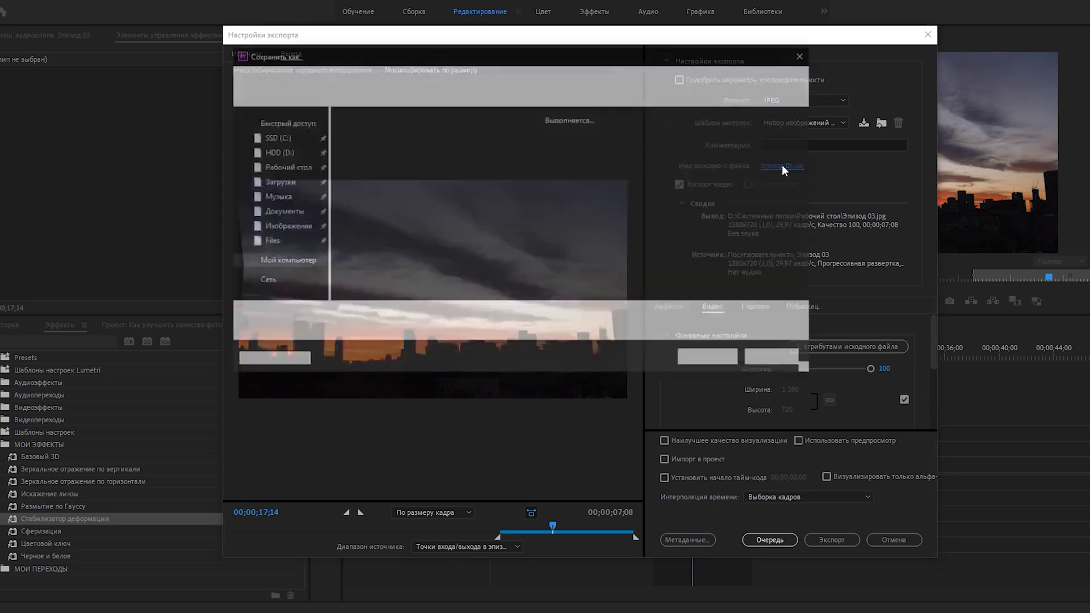
{"action": "key", "text": "Return"}
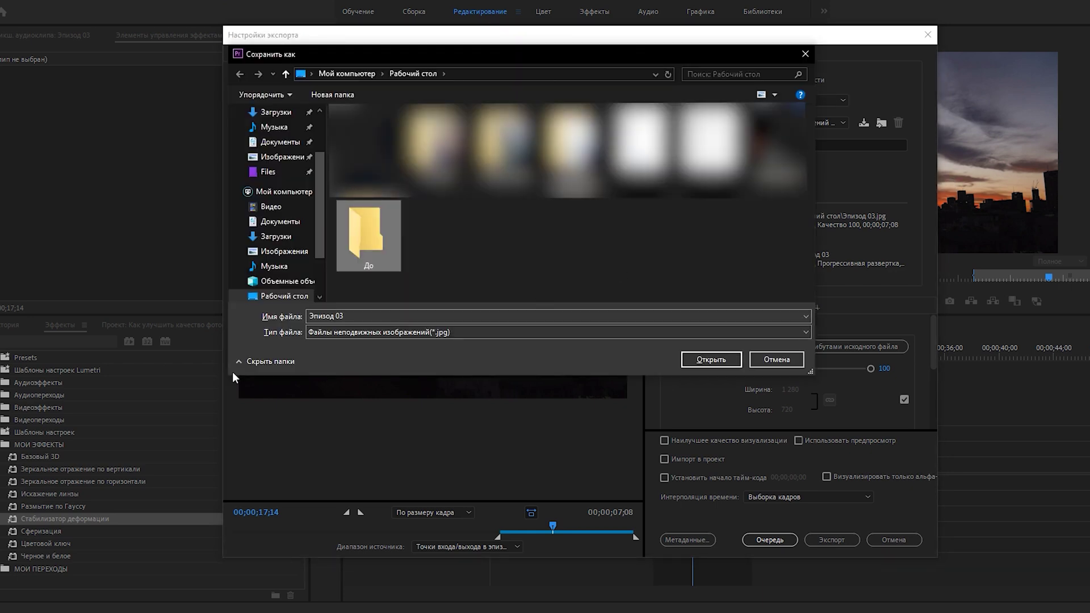
{"action": "double_click", "coordinate": [386, 228]}
{"action": "left_click", "coordinate": [355, 317]}
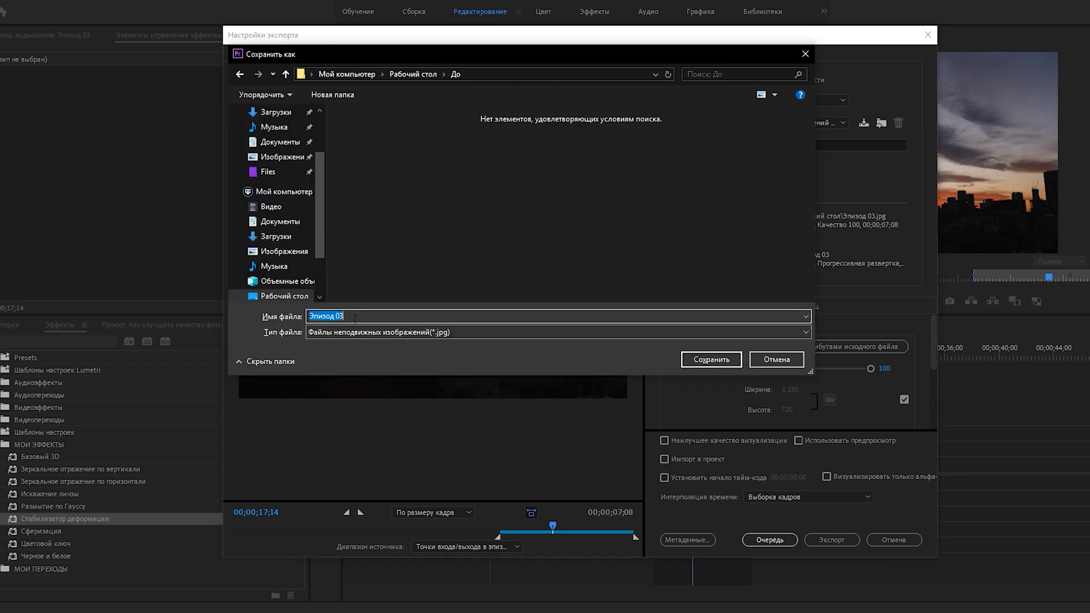
{"action": "type", "text": "photo"}
{"action": "left_click", "coordinate": [713, 359]}
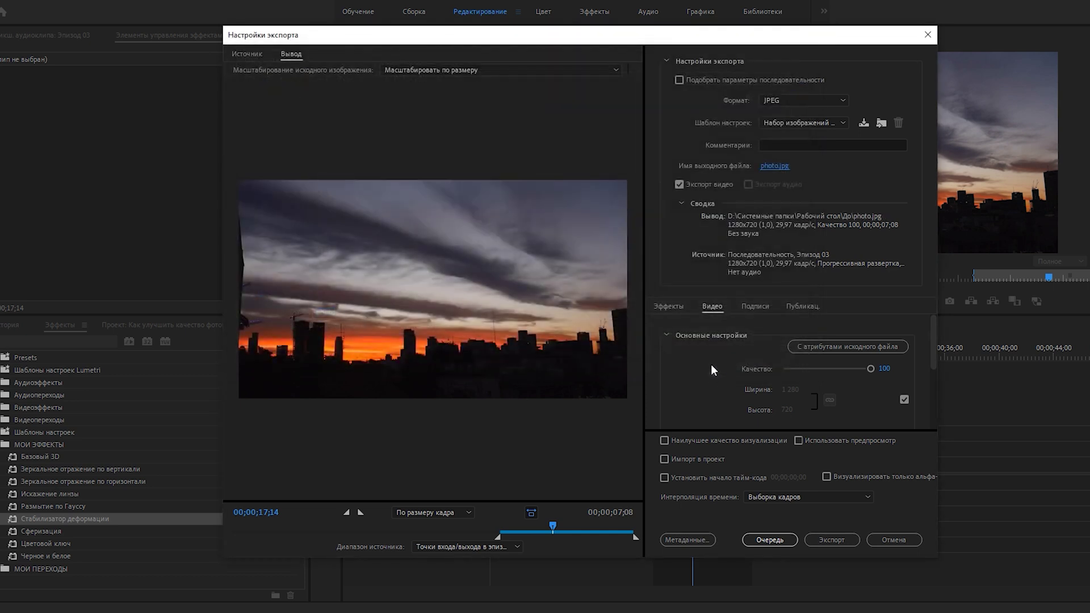
Step: Export the clip as a JPEG image sequence and look through the frames in the "До" folder
{"action": "scroll", "coordinate": [711, 373], "scroll_direction": "down", "scroll_amount": 5}
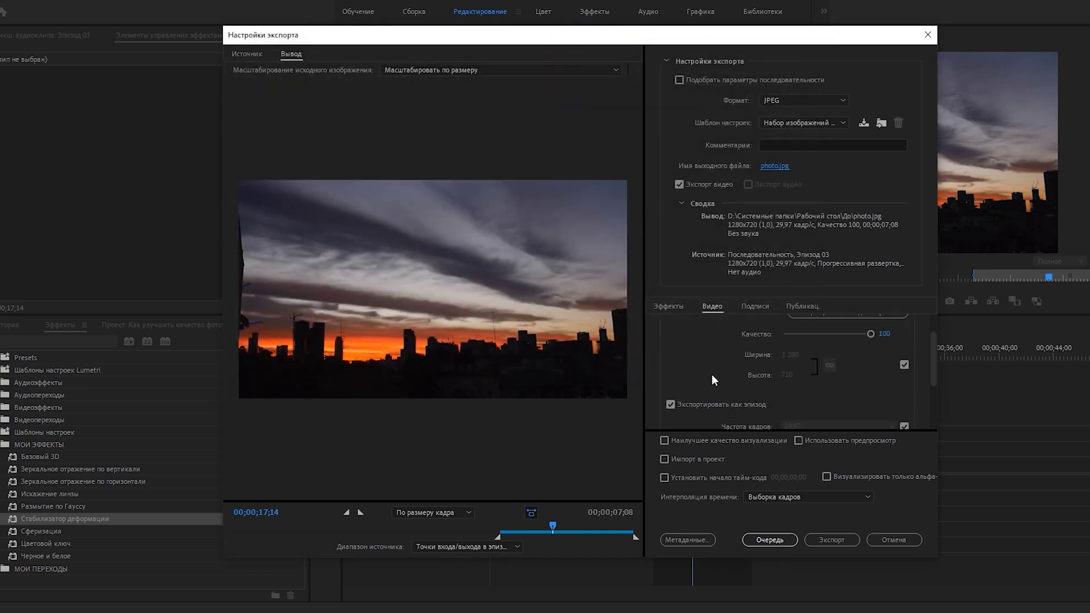
{"action": "left_click", "coordinate": [823, 534]}
{"action": "key", "text": "alt+Tab"}
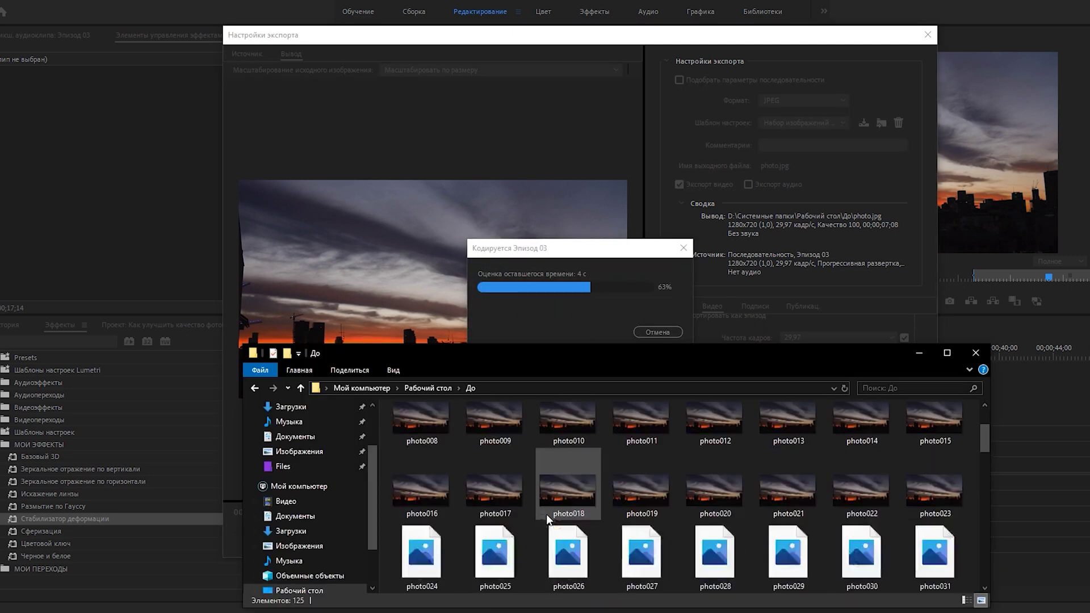
{"action": "scroll", "coordinate": [544, 516], "scroll_direction": "down", "scroll_amount": 3}
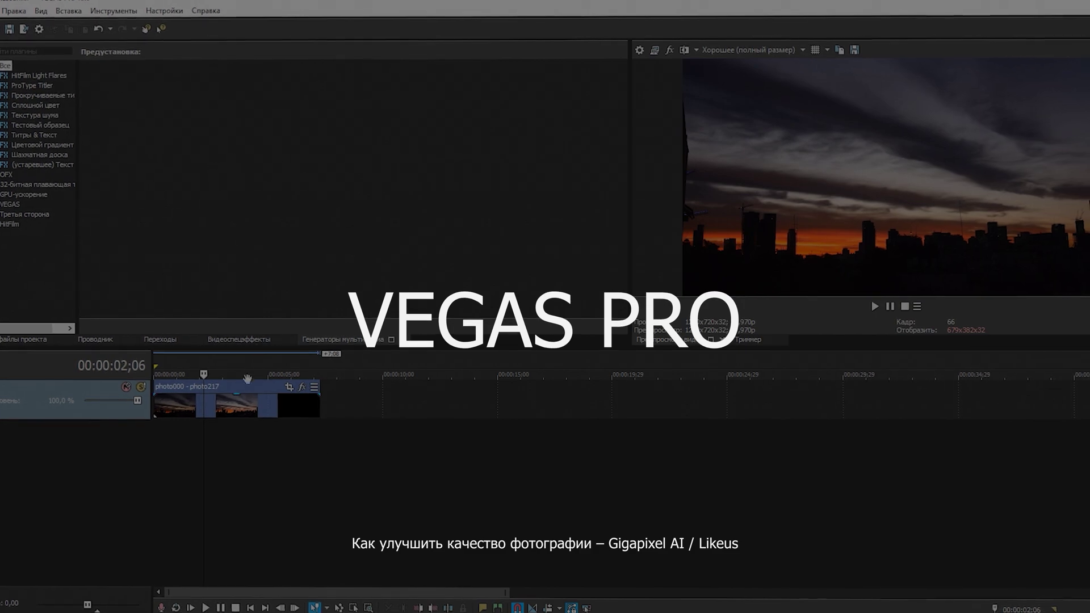
Step: Select the whole clip's time range and choose an image sequence render with the JPEG template
{"action": "left_click_drag", "start_coordinate": [161, 371], "coordinate": [334, 357]}
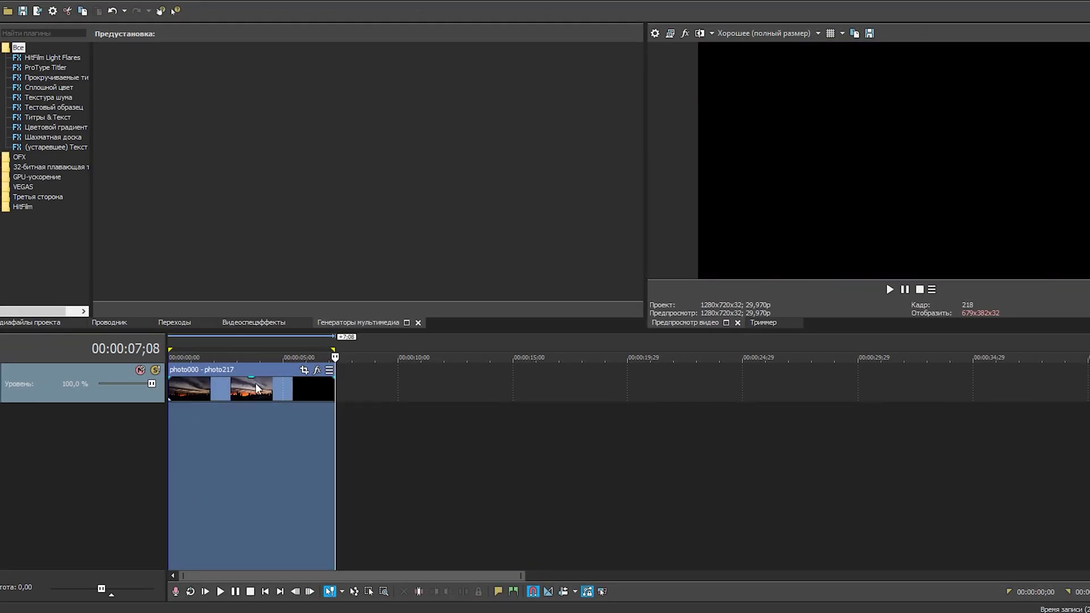
{"action": "left_click", "coordinate": [10, 2]}
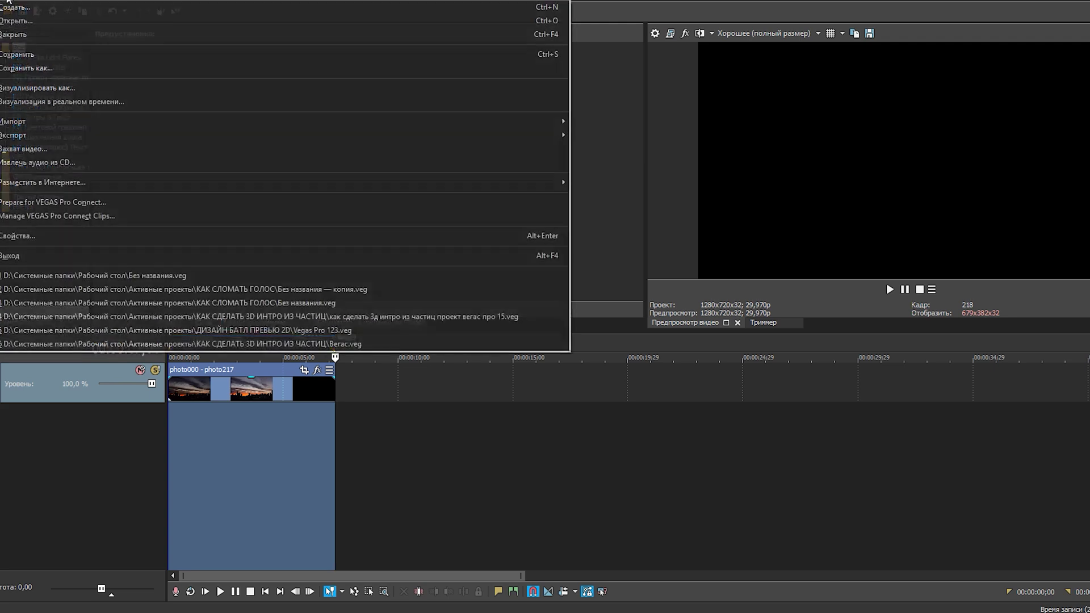
{"action": "left_click", "coordinate": [53, 89]}
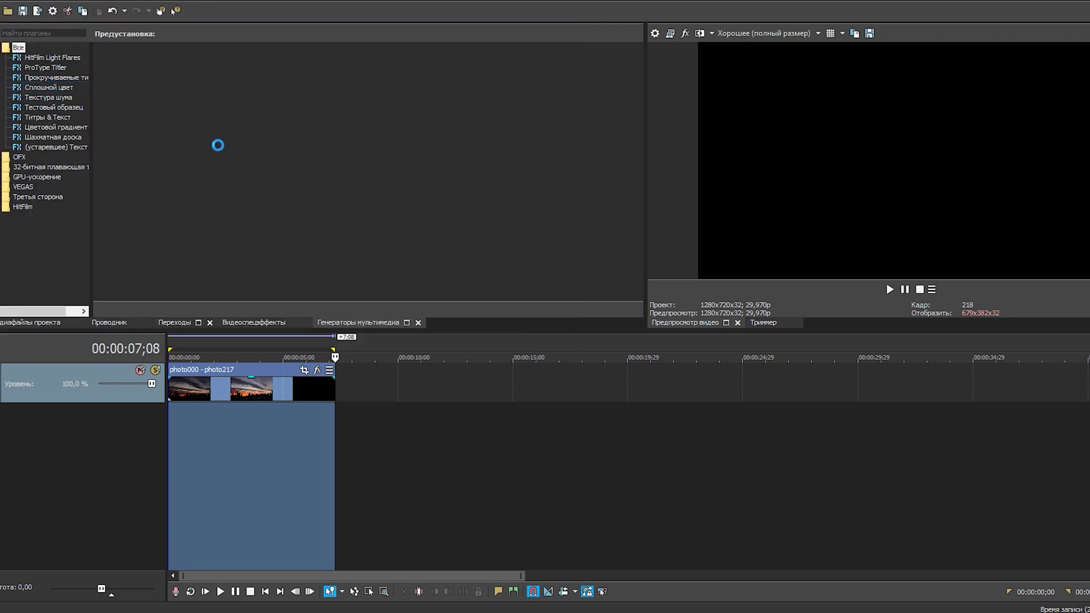
{"action": "left_click", "coordinate": [427, 300]}
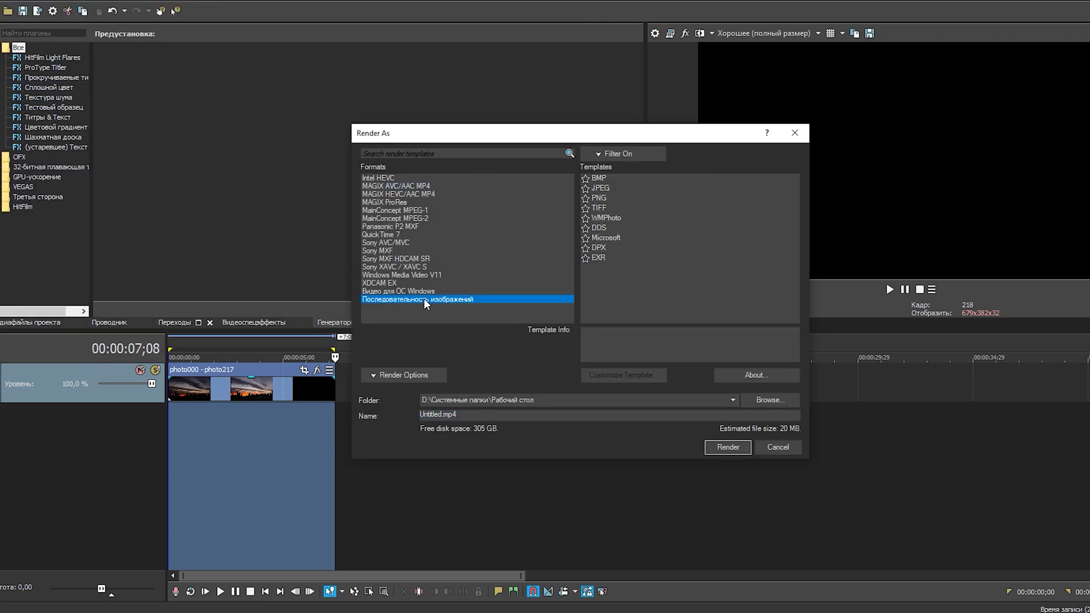
{"action": "left_click", "coordinate": [614, 187]}
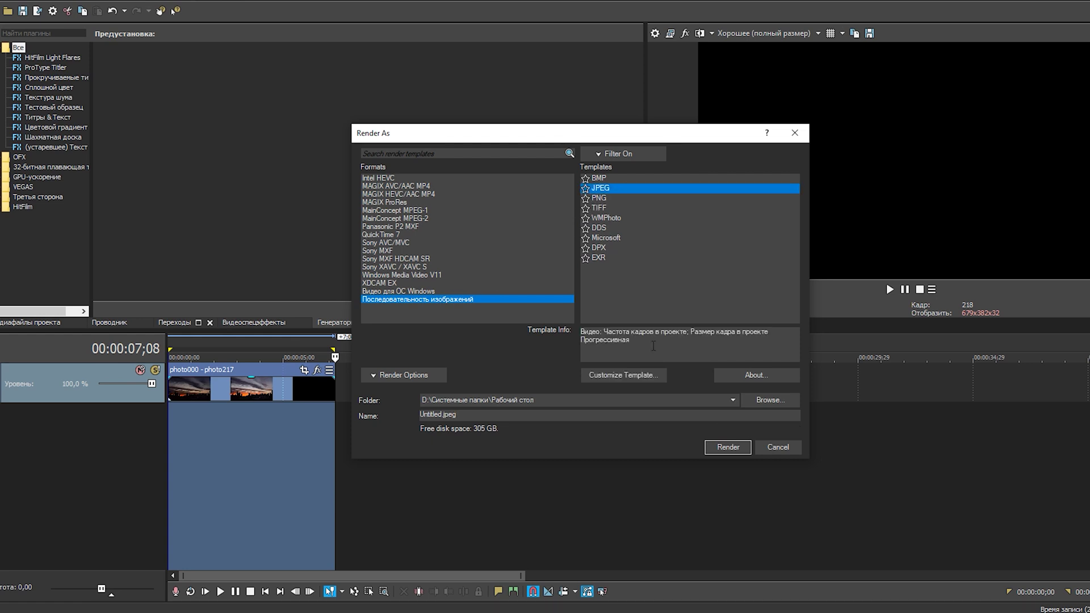
Step: Name the output "photo", save it to the "До v" desktop folder, and render the image sequence
{"action": "triple_click", "coordinate": [476, 417]}
{"action": "type", "text": "photo"}
{"action": "key", "text": "Return"}
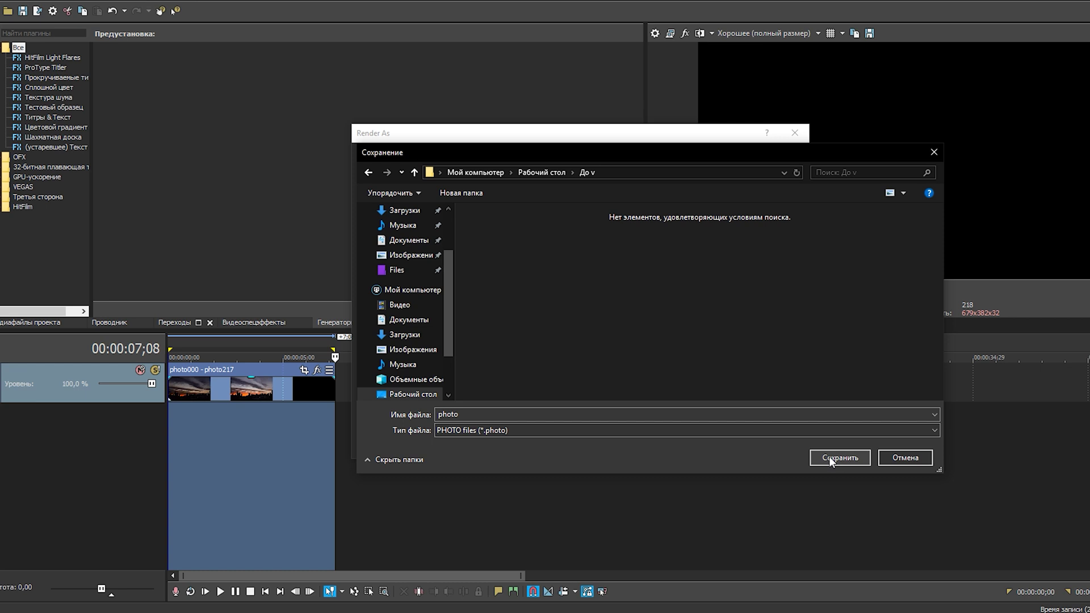
{"action": "left_click", "coordinate": [830, 457]}
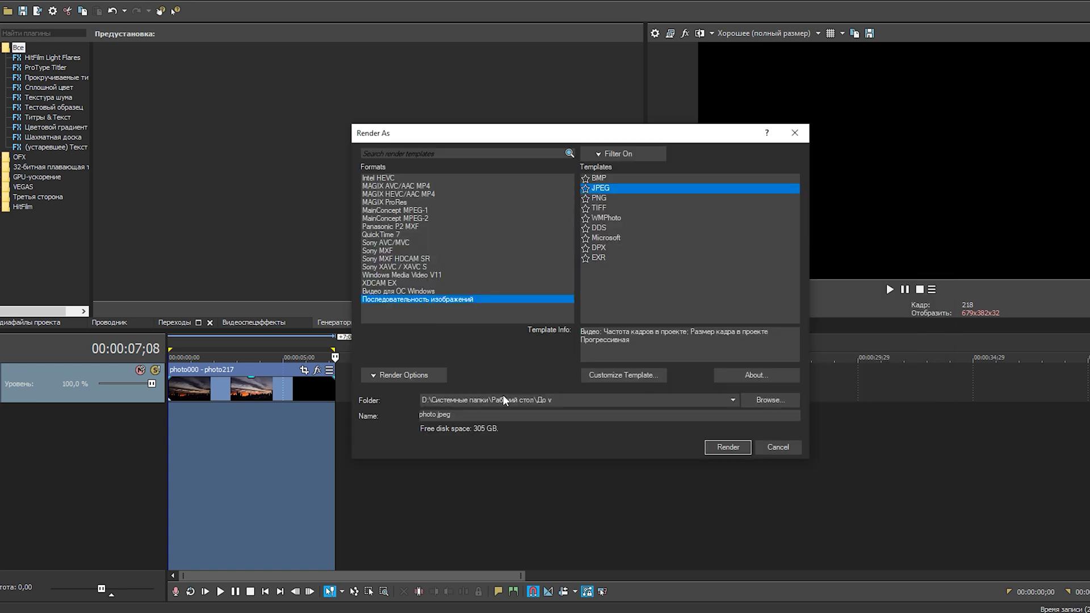
{"action": "left_click", "coordinate": [729, 448]}
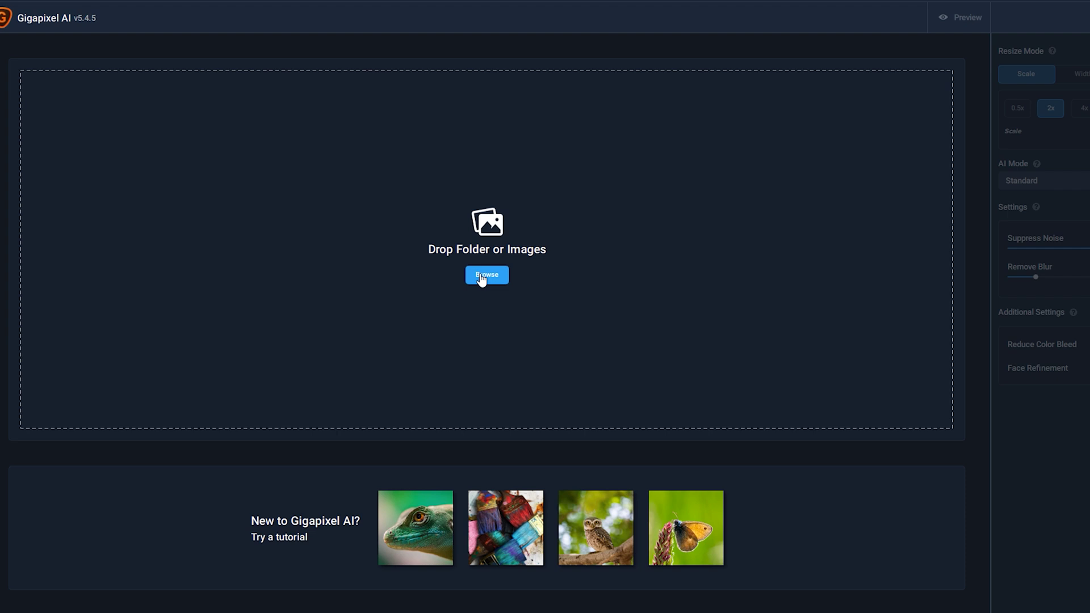
Step: Import all the photo frames from the "До pr" desktop folder
{"action": "left_click", "coordinate": [486, 274]}
{"action": "left_click", "coordinate": [140, 71]}
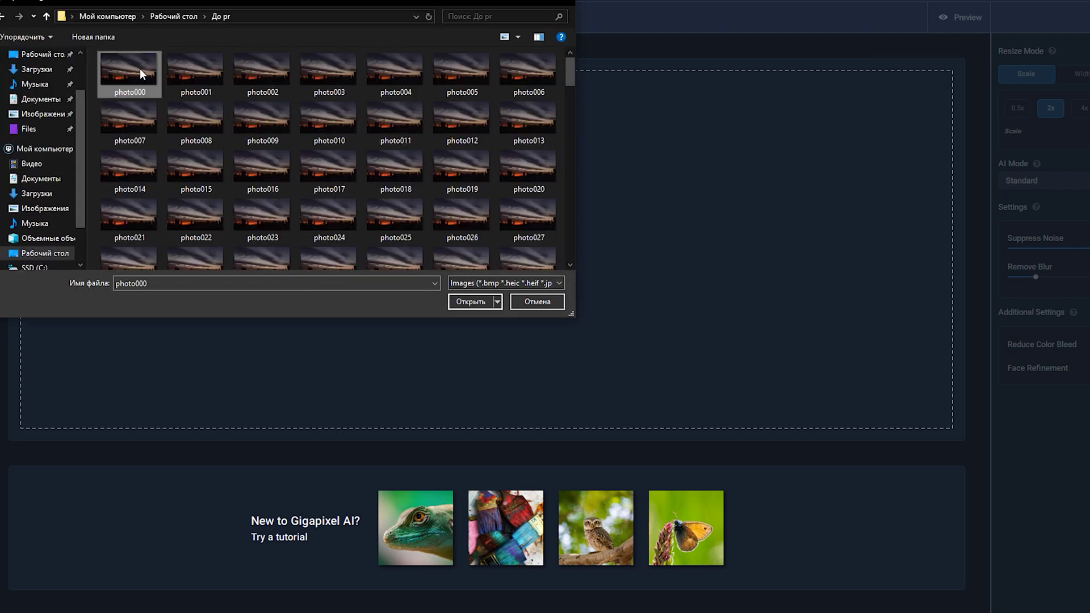
{"action": "key", "text": "ctrl+a"}
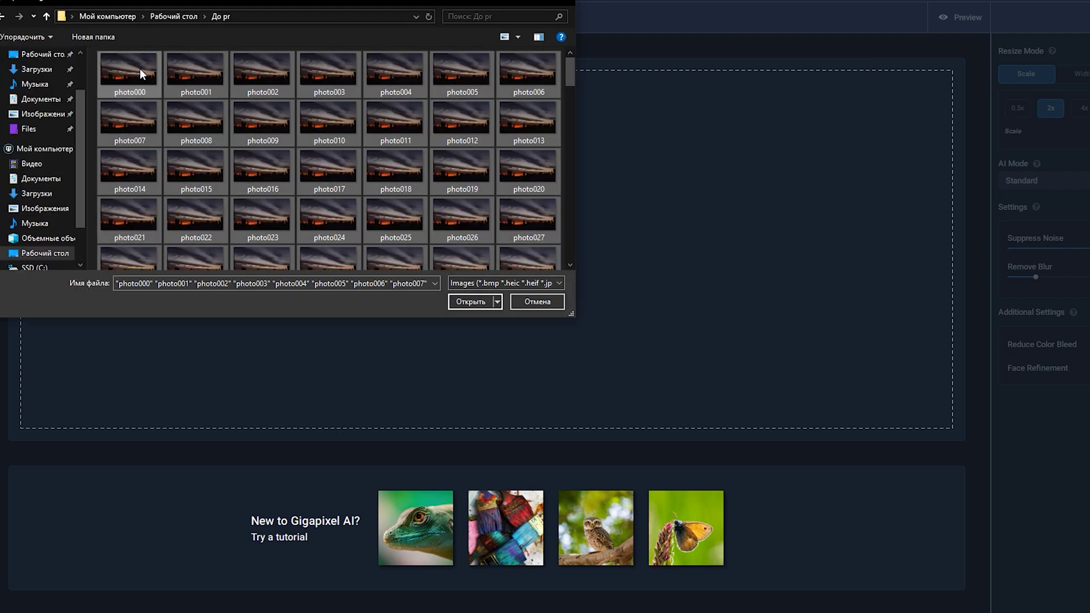
{"action": "left_click", "coordinate": [470, 303]}
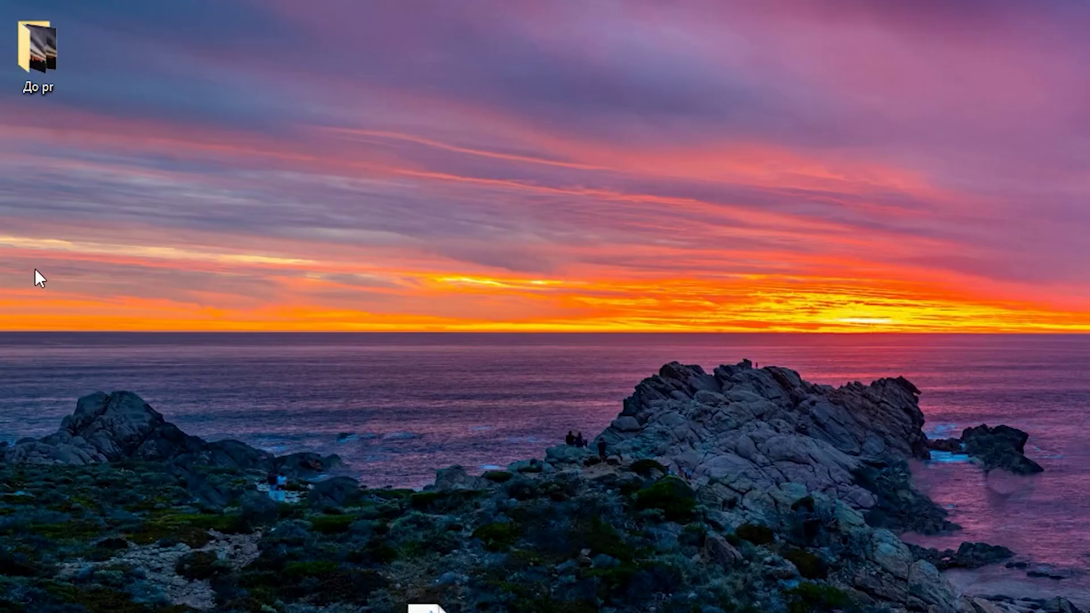
Step: Create a desktop folder named "После" and start batch processing the frames with it as the custom save directory
{"action": "right_click", "coordinate": [35, 269]}
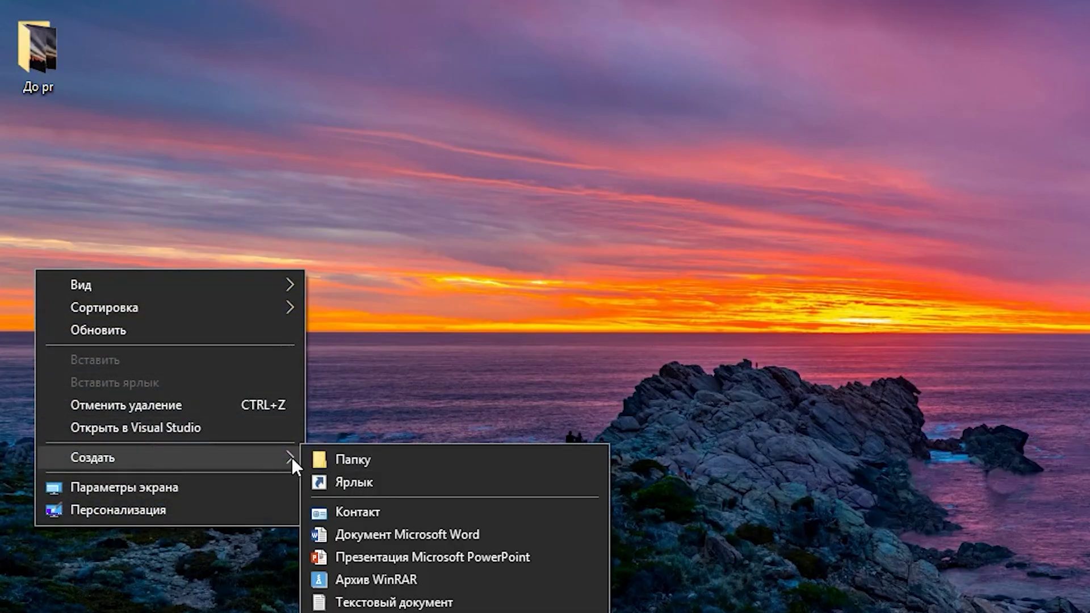
{"action": "left_click", "coordinate": [324, 459]}
{"action": "type", "text": "После"}
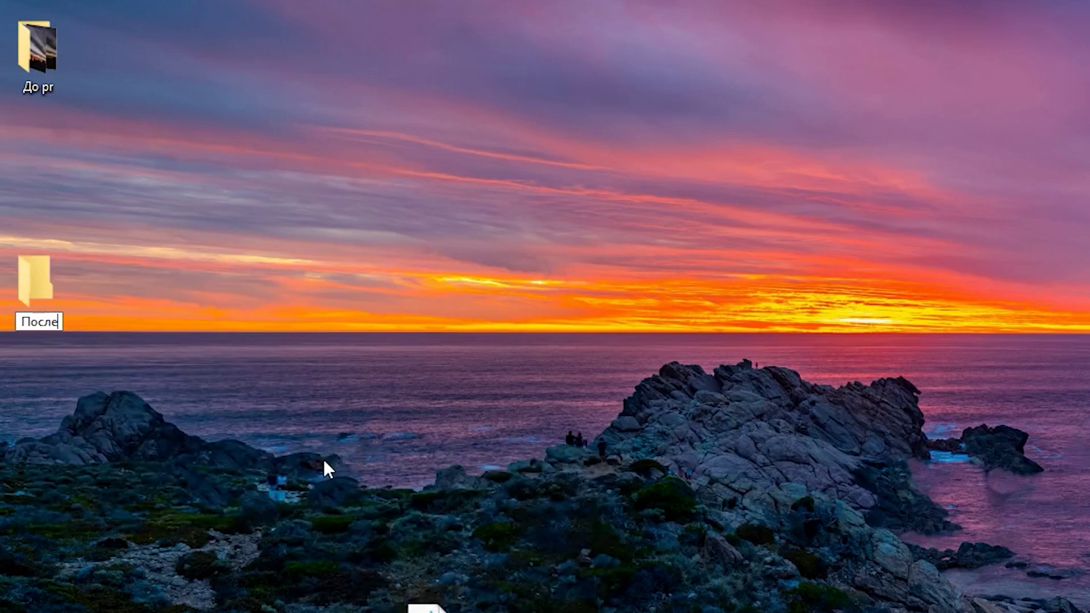
{"action": "key", "text": "Return"}
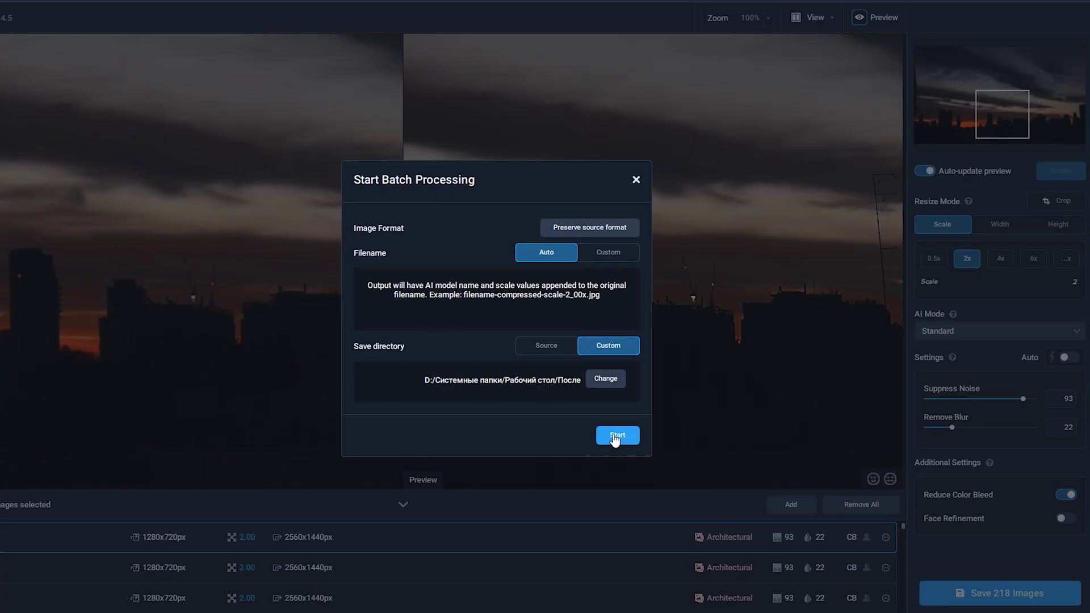
{"action": "left_click", "coordinate": [615, 436]}
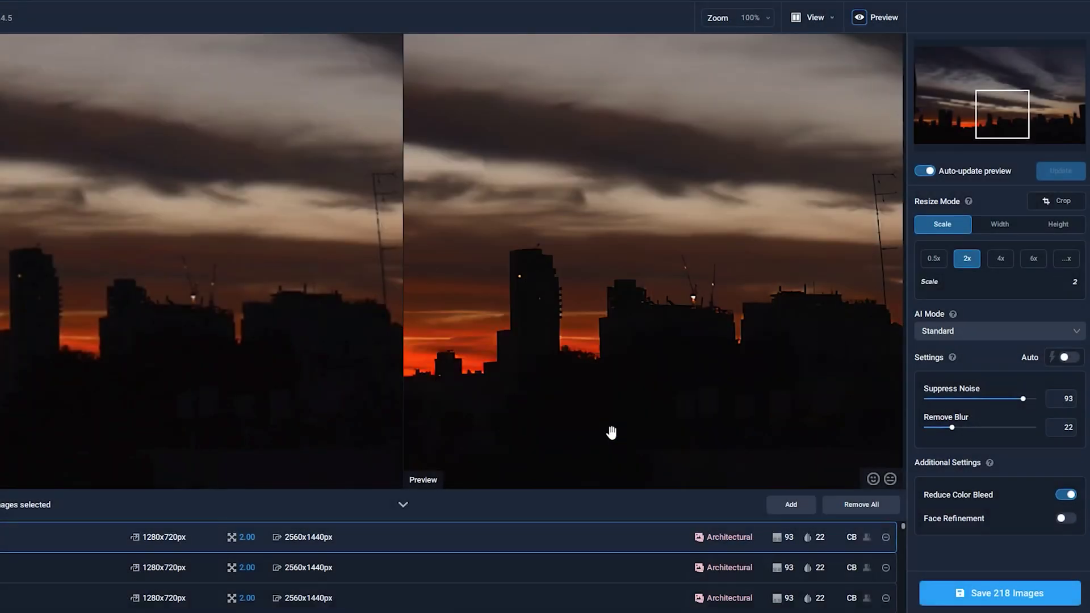